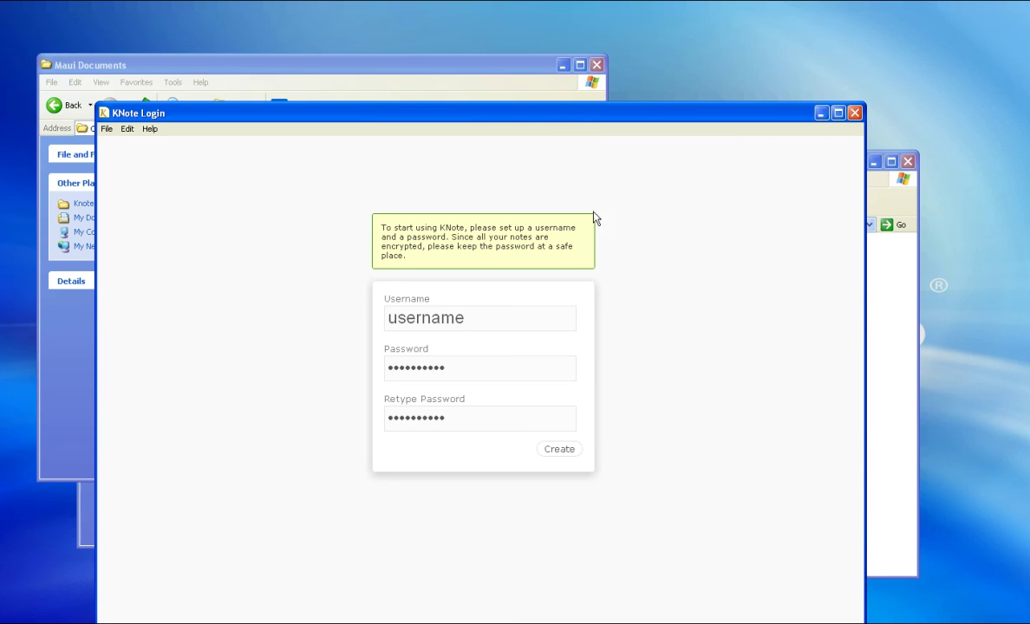
Create the password-protected notebook, then put away the Firefox help page to show the GettingStarted note.
left_click(565, 450)
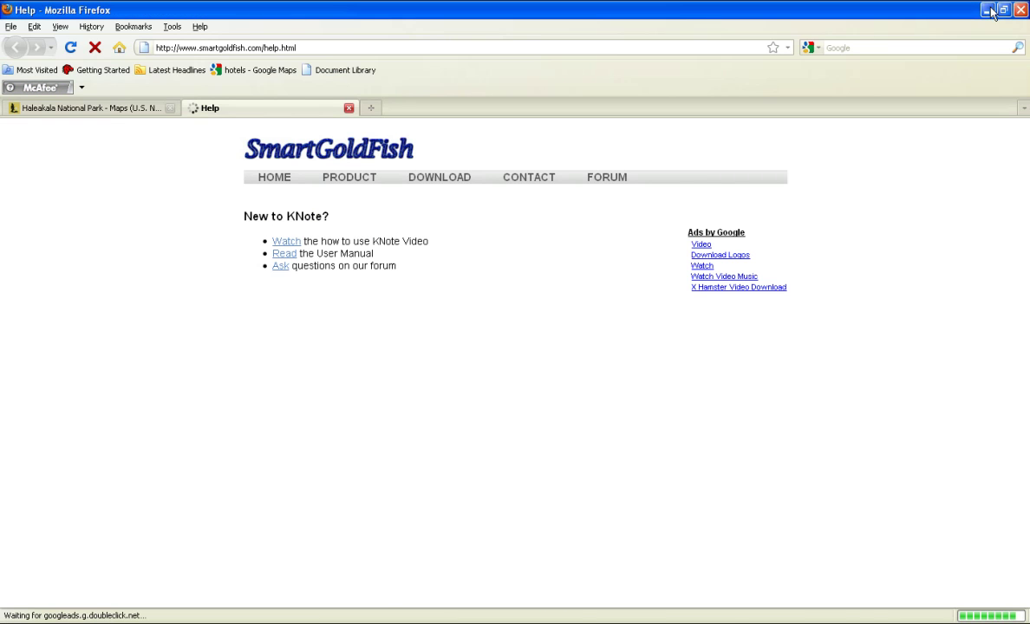
left_click(987, 10)
Start a new note titled 'Maui Trip'.
left_click_drag(725, 111, 739, 70)
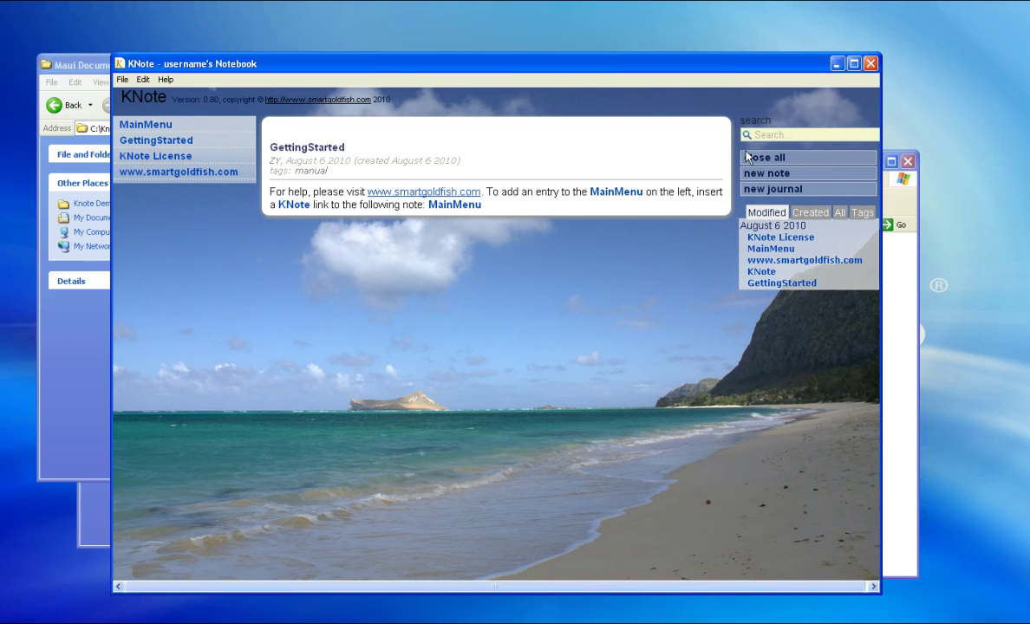
left_click(754, 175)
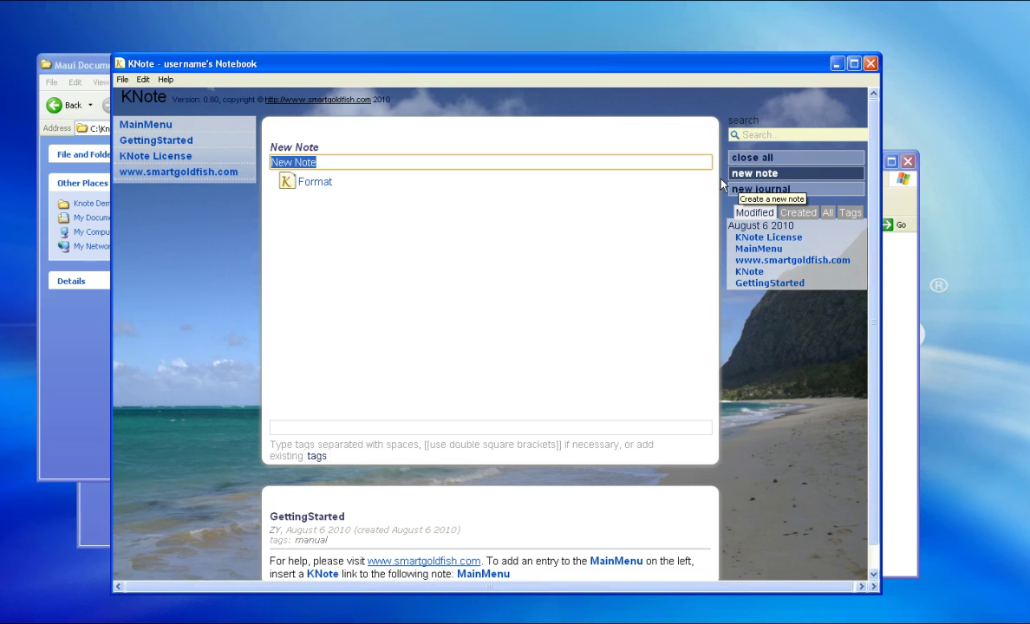
type("Maii Trip")
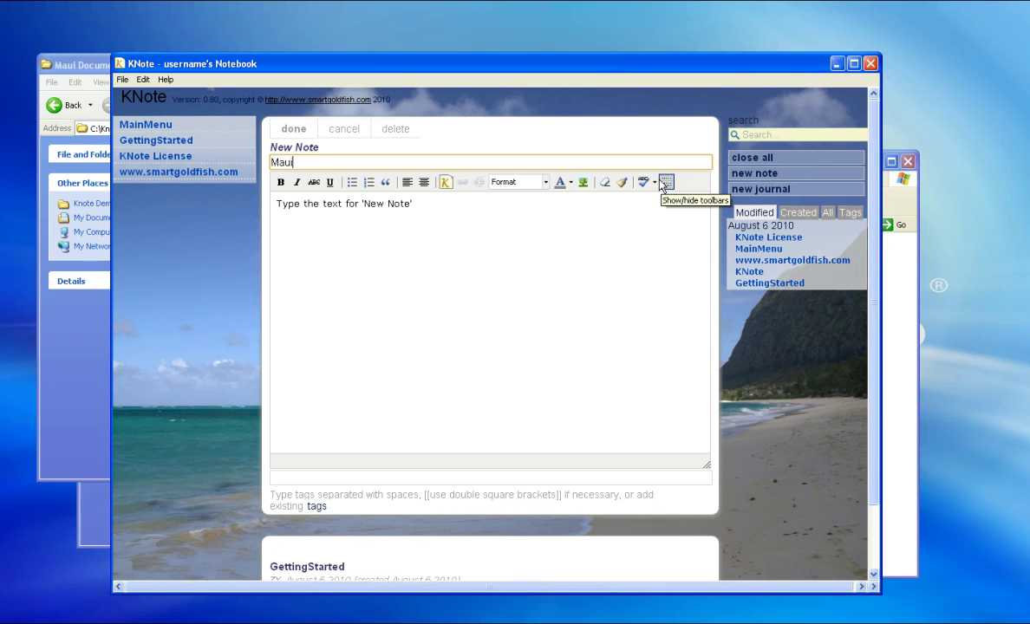
Replace the placeholder body with 'Flight Confirmation:' and link Flight Confirmation.pdf from Maui Documents.
left_click(484, 231)
key("BackSpace")
key("BackSpace")
key("BackSpace")
key("BackSpace")
key("BackSpace")
key("BackSpace")
key("BackSpace")
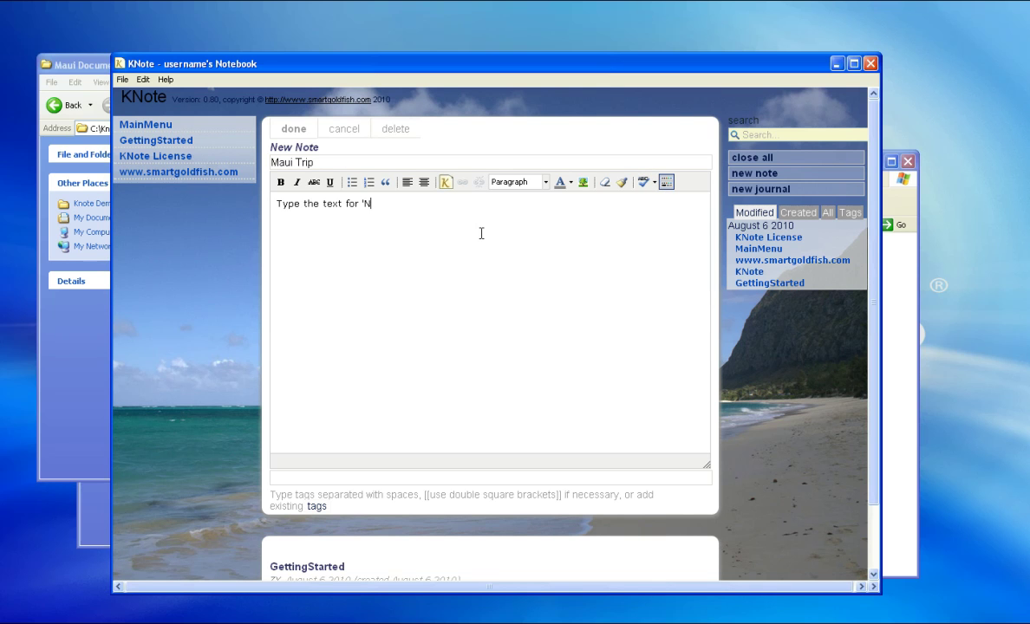
key("BackSpace")
key("BackSpace")
key("BackSpace")
key("BackSpace")
key("BackSpace")
key("BackSpace")
key("BackSpace")
key("BackSpace")
key("BackSpace")
key("BackSpace")
key("BackSpace")
type("Flight Confirmation:")
key("alt+Tab")
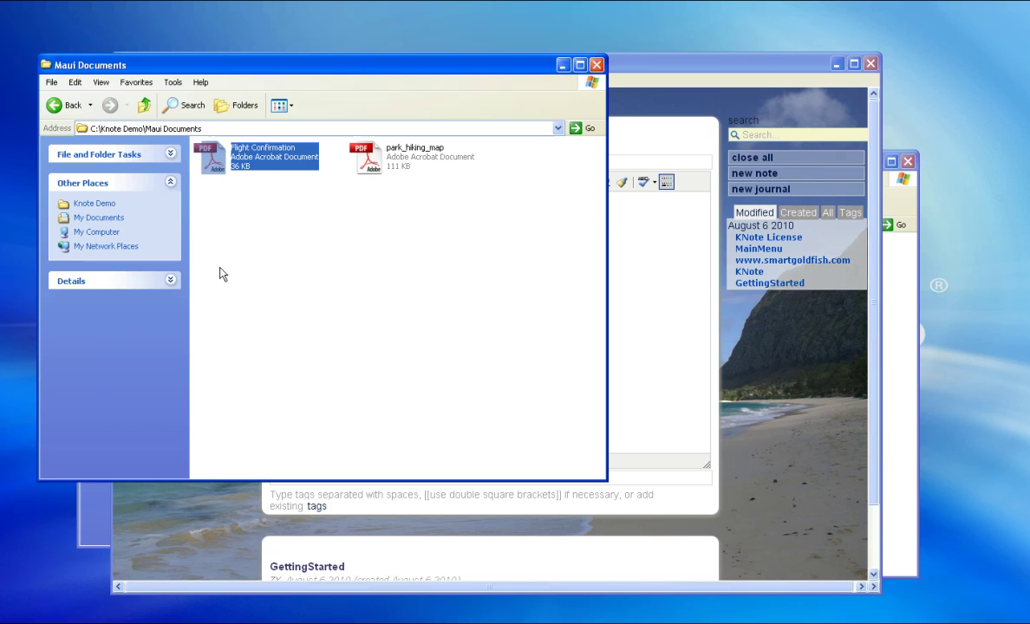
left_click_drag(278, 161, 651, 214)
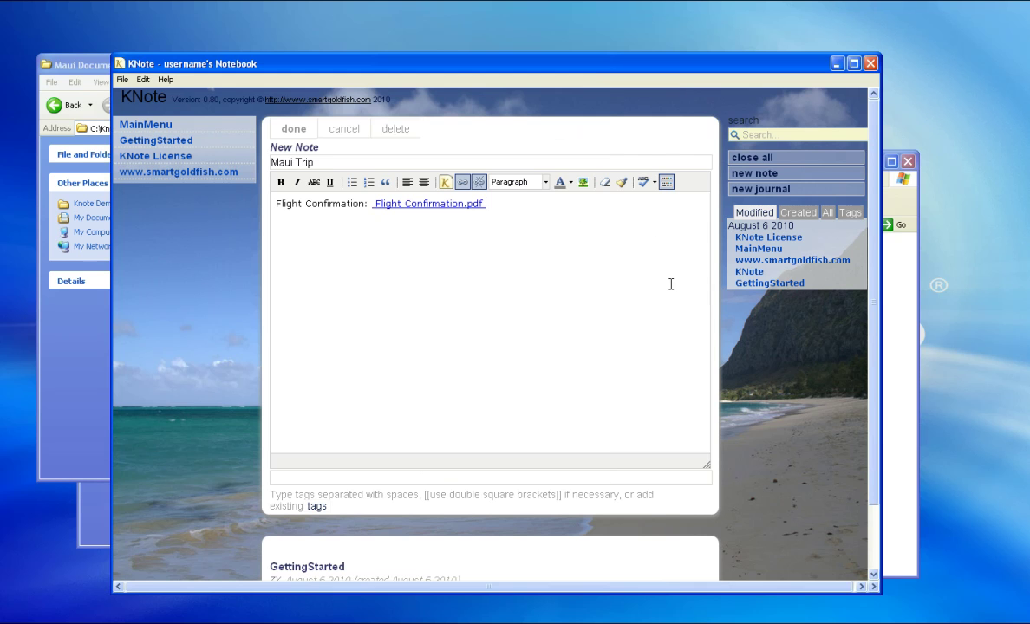
Add a 'Places to visit:' line followed by the pasted nps.gov Haleakala maps page URL.
type("Places to ")
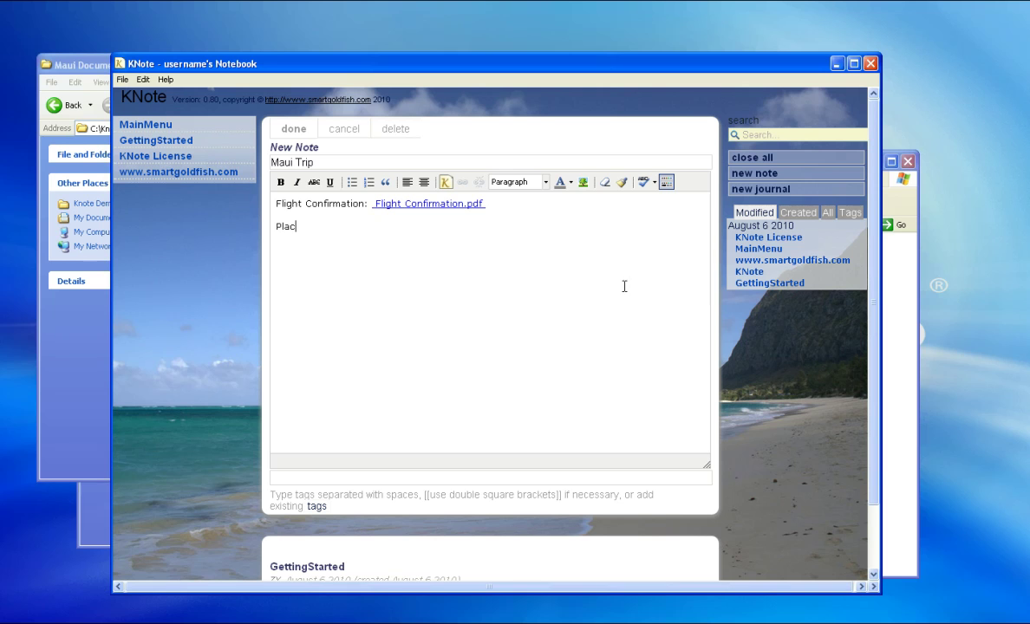
type("visit:")
key("F1")
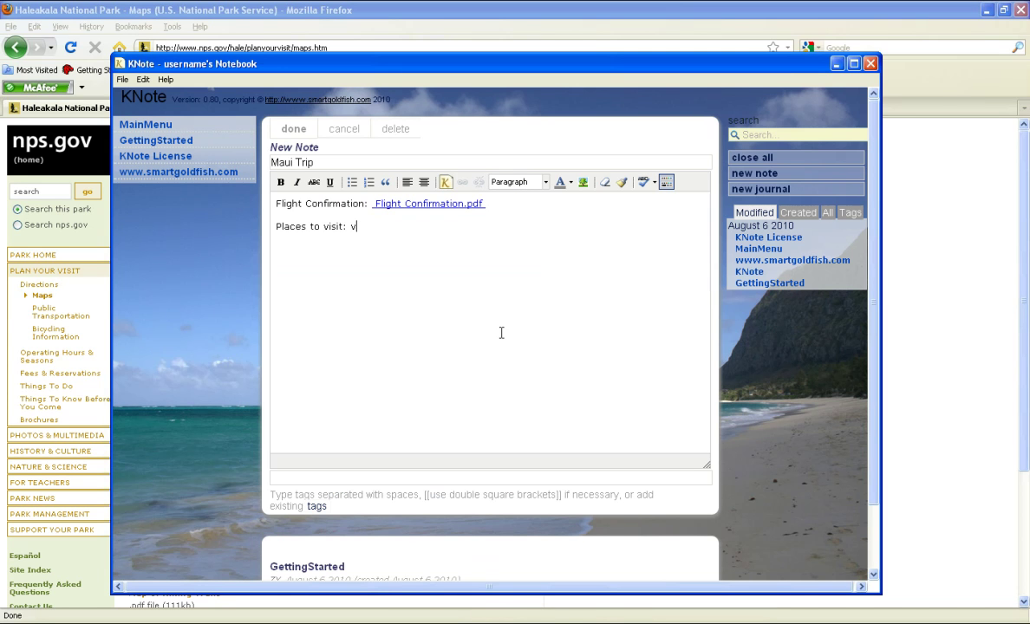
key("BackSpace")
type("http://www.nps.gov/hale/planyourvisit/maps.htm")
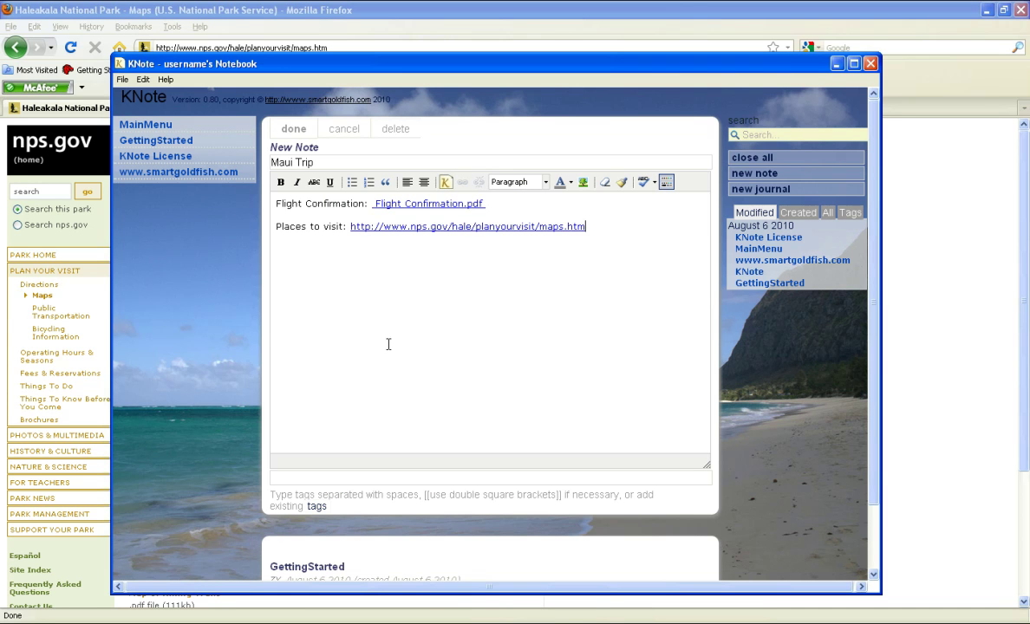
key("Return")
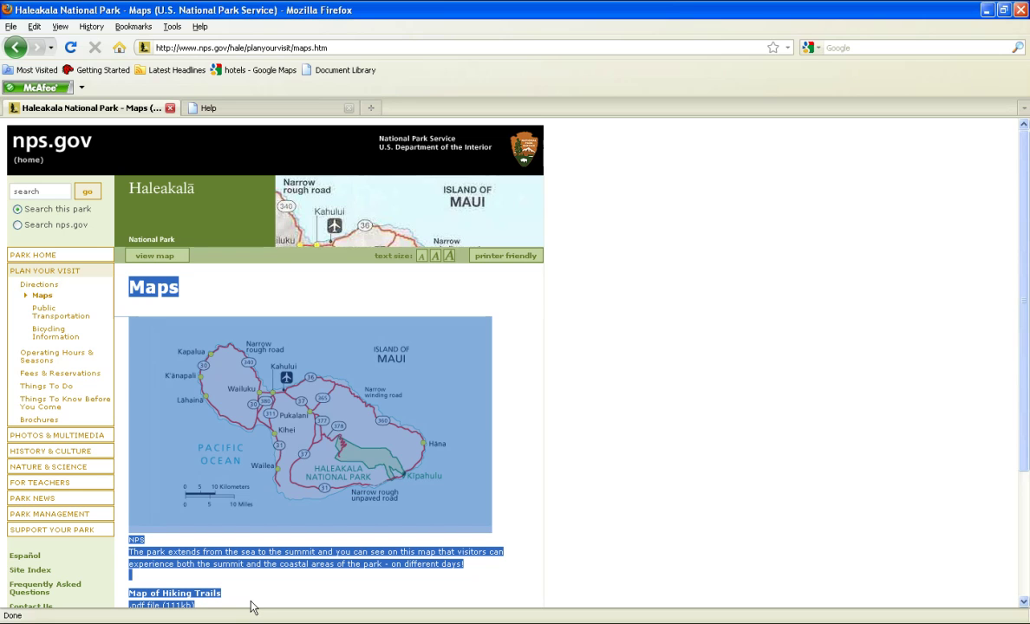
Paste the copied Maui map image and NPS park description into the Maui Trip note.
key("alt+Tab")
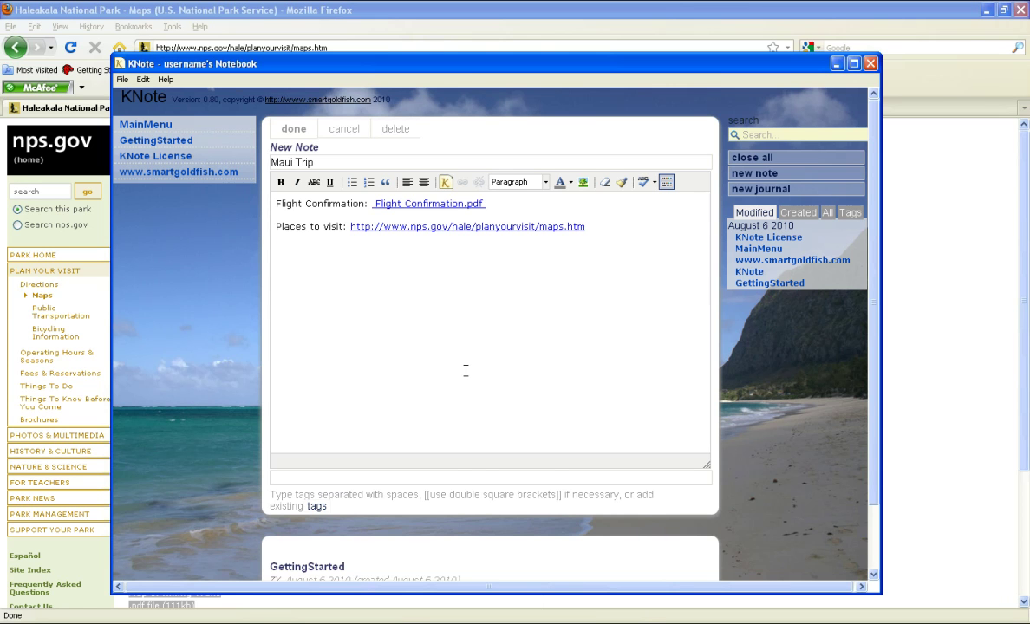
key("ctrl+v")
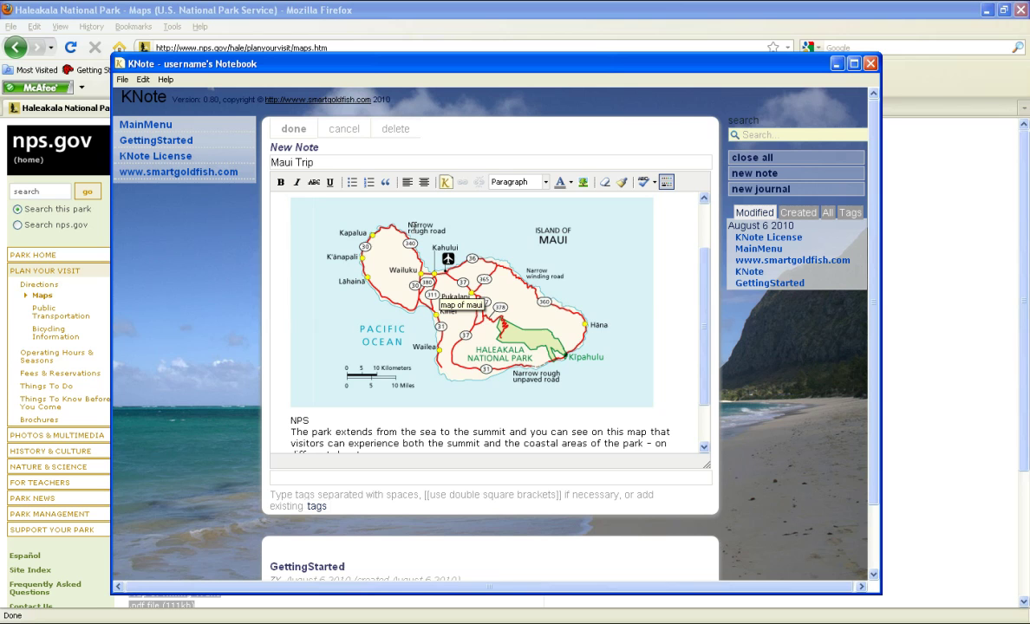
Save the Maui Trip note and open its Flight Confirmation.pdf link in Adobe Reader.
left_click(293, 130)
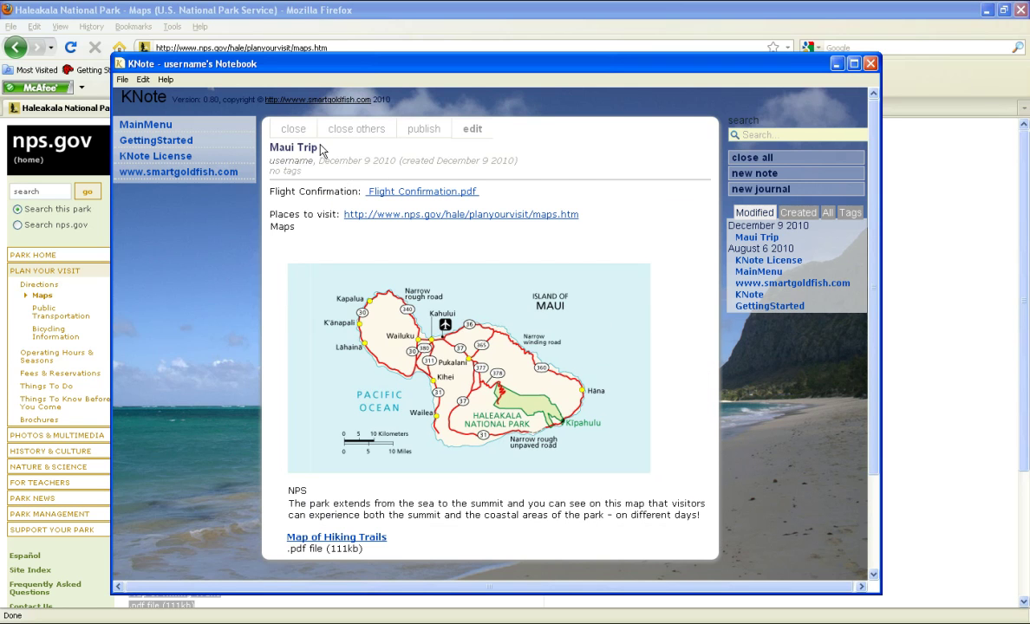
left_click(411, 193)
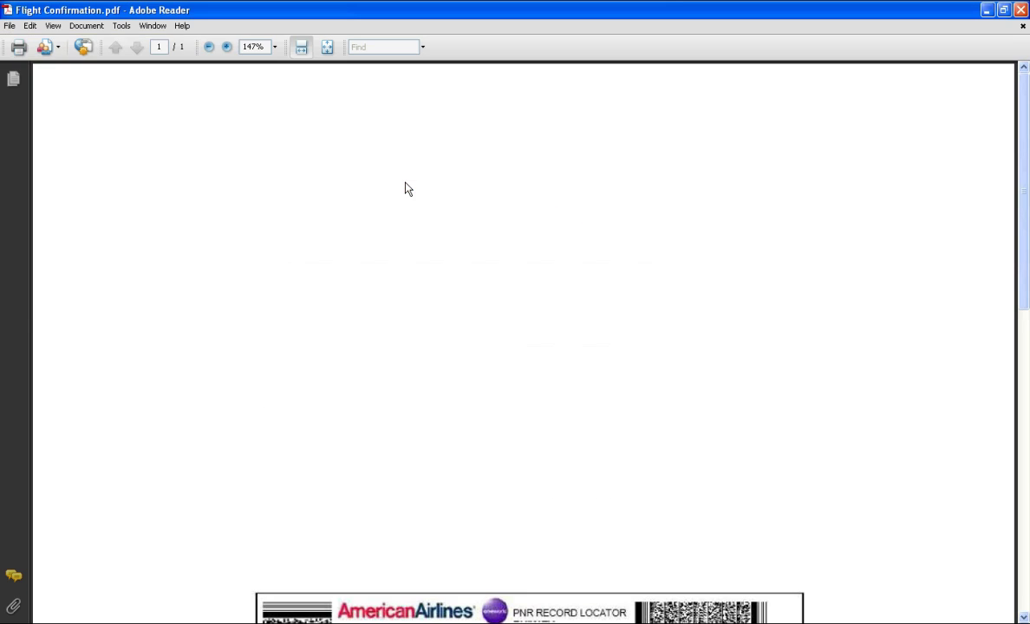
Scroll down to the boarding pass in the flight confirmation PDF, then close Adobe Reader.
left_click_drag(1020, 204, 1026, 357)
scroll(1025, 357, "down", 1)
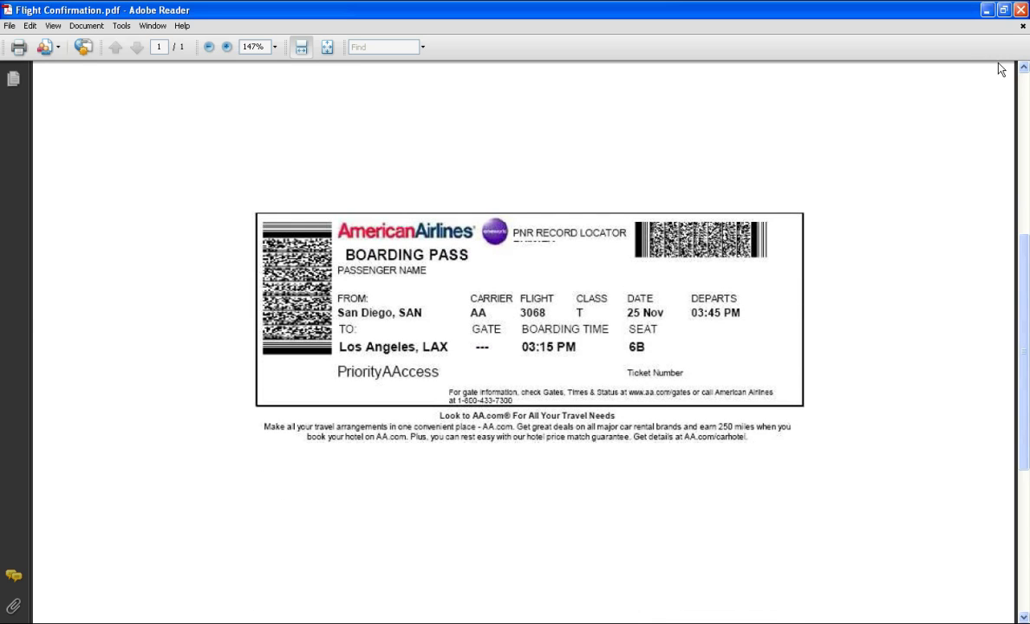
left_click(1003, 10)
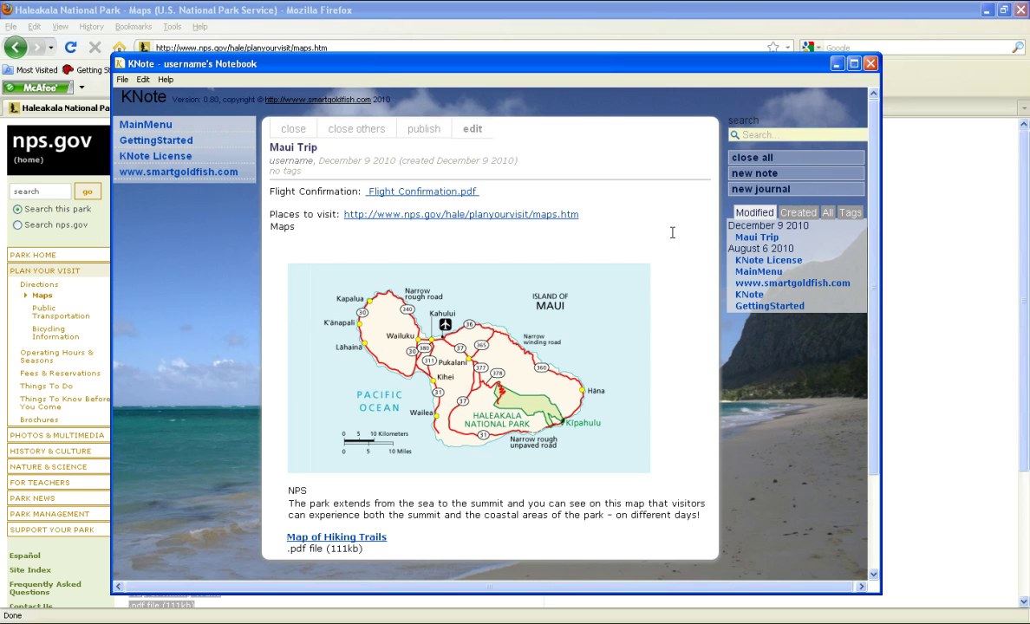
Close the Maui Trip and GettingStarted notes, then search the notes for 'hiking trails'.
left_click(288, 135)
left_click(287, 134)
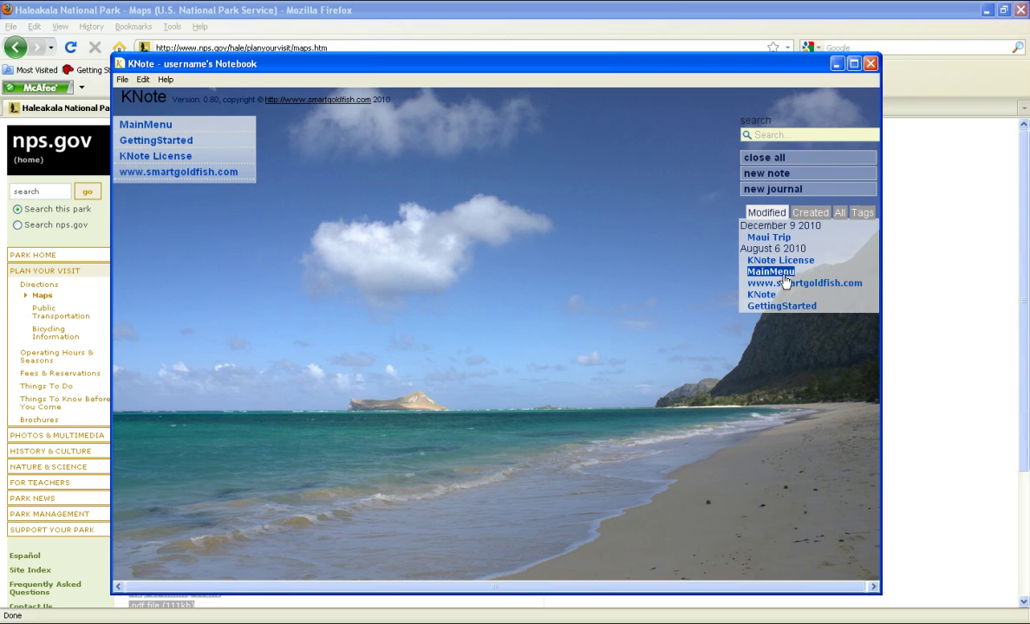
left_click(767, 133)
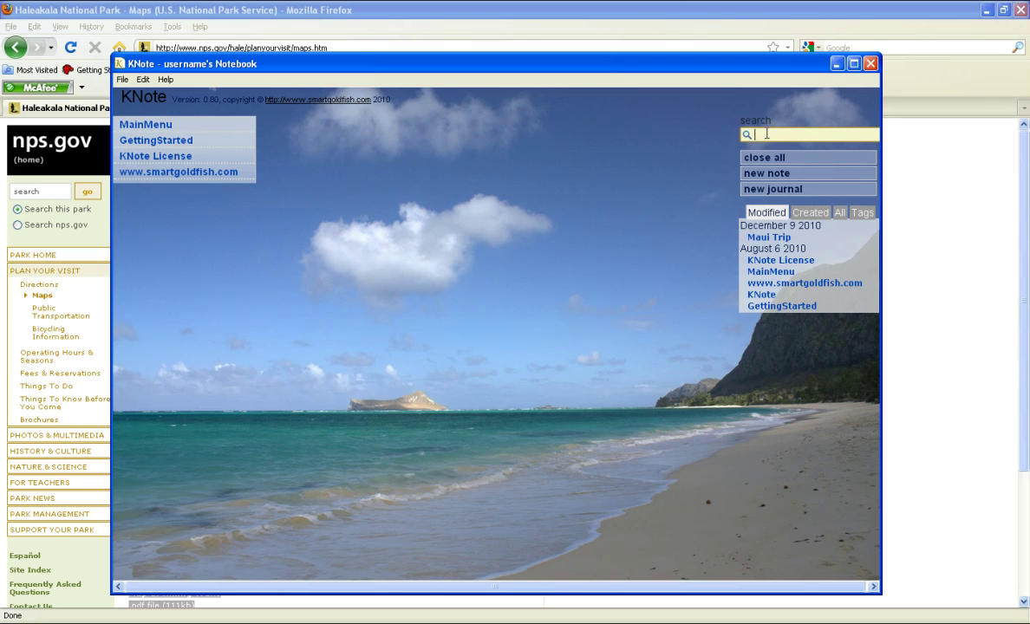
type("hiking trails")
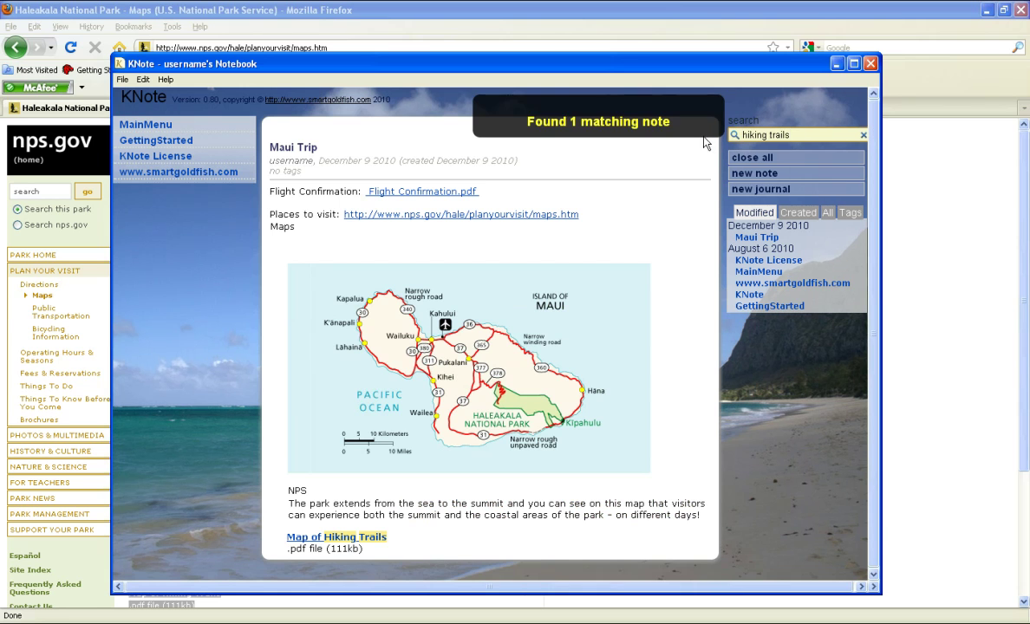
mouse_move(603, 178)
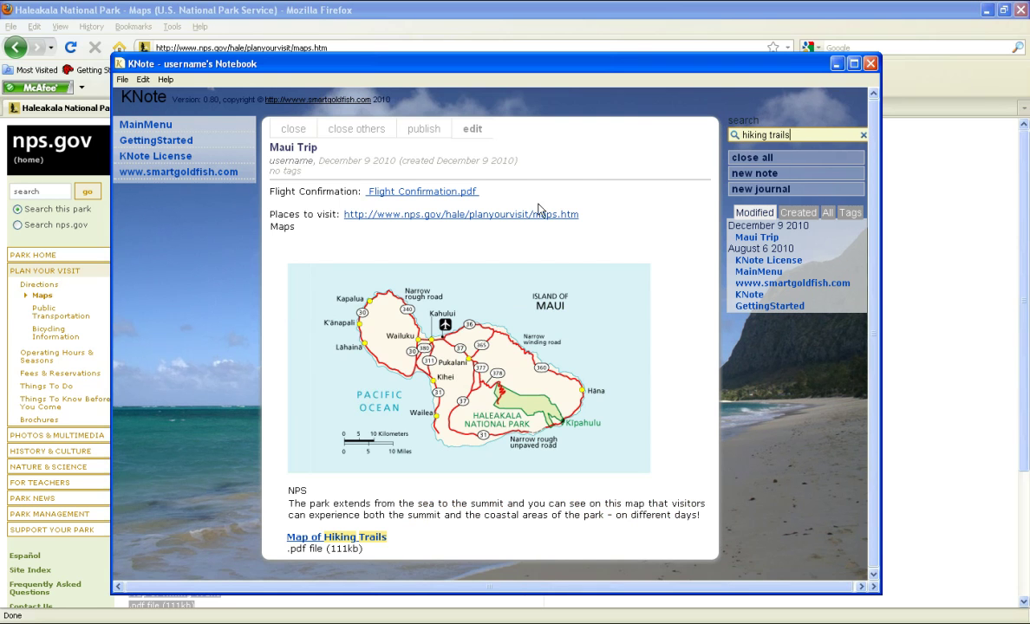
Add a 'Maui Photos' line above Flight Confirmation and turn it into a note link.
left_click(473, 130)
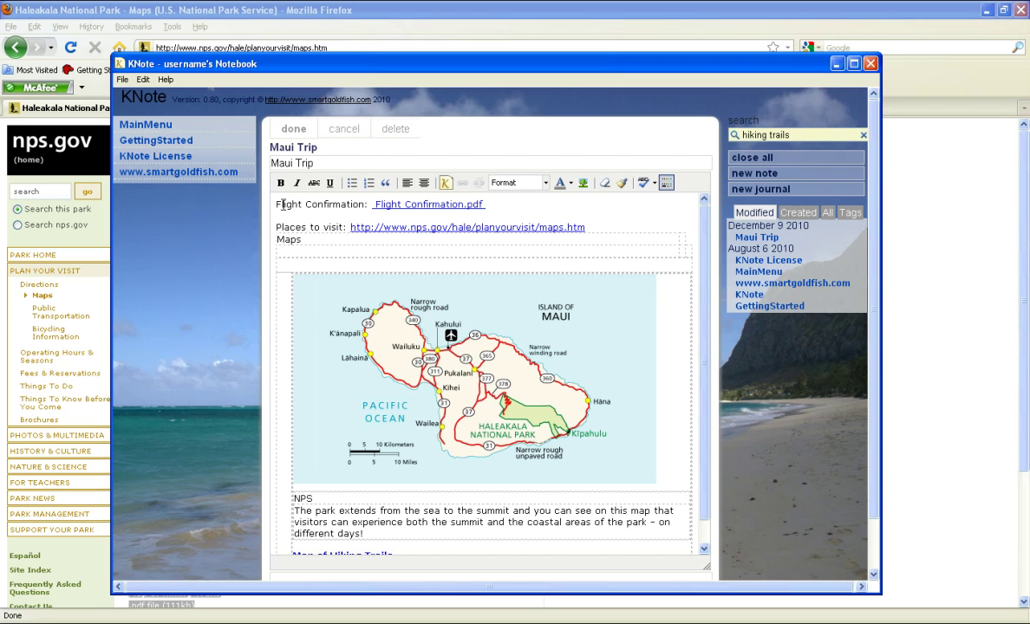
left_click(277, 205)
key("Return")
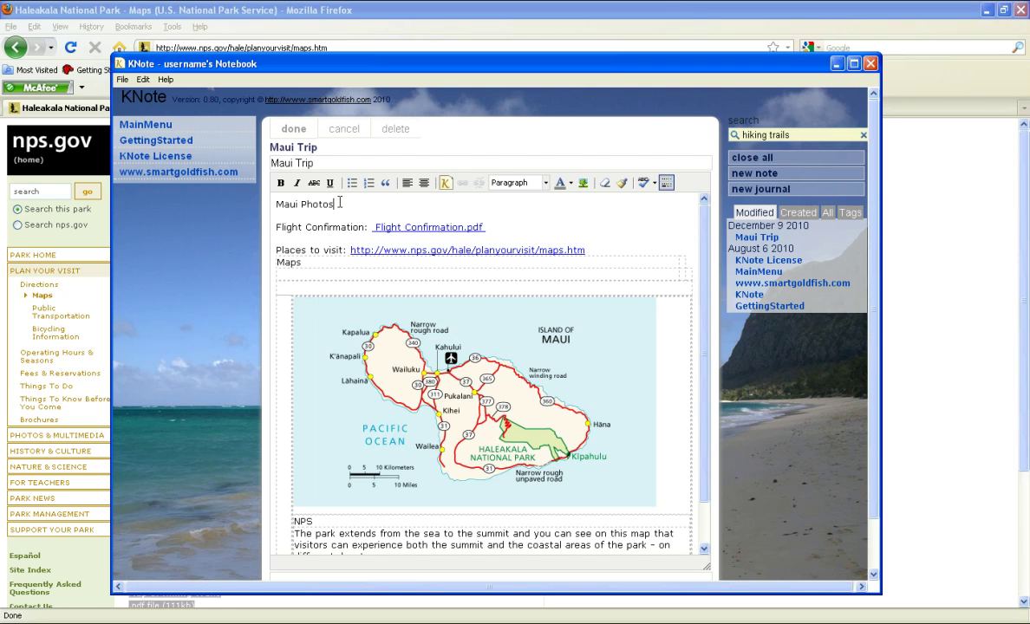
left_click_drag(340, 202, 272, 206)
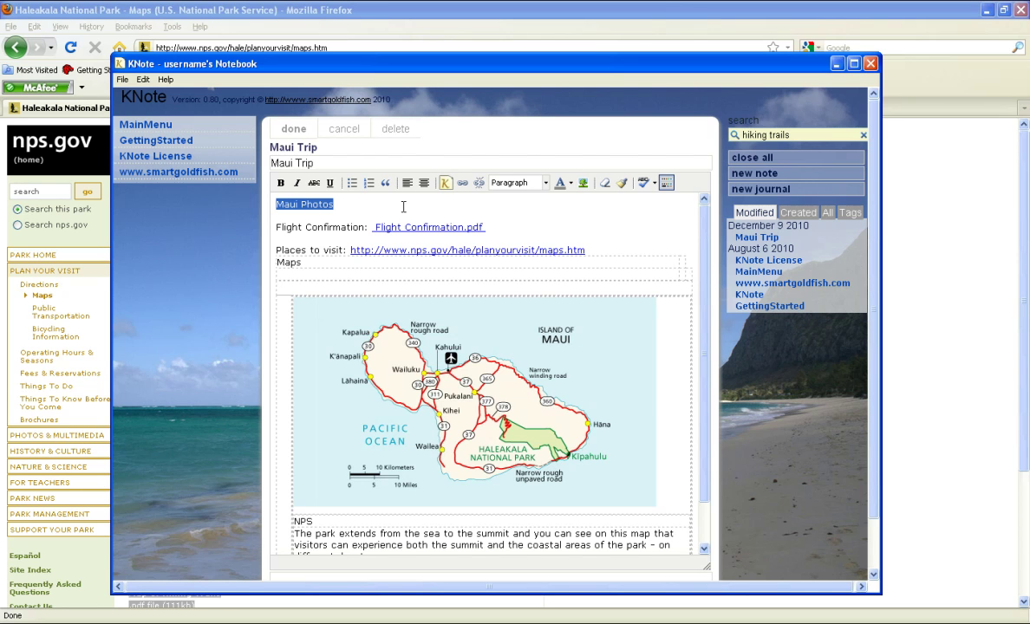
left_click(445, 184)
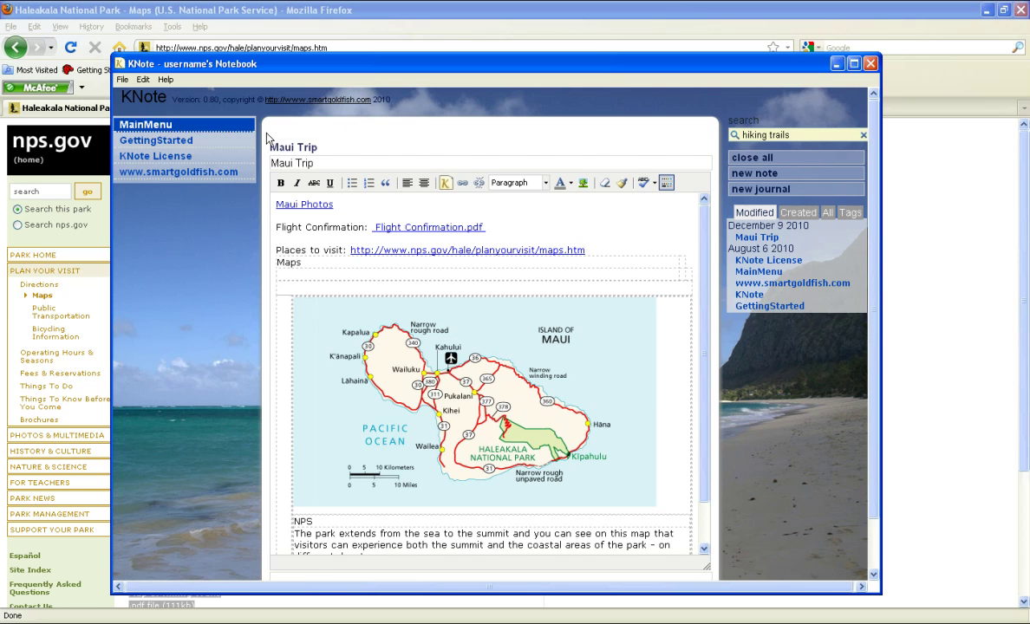
left_click(278, 137)
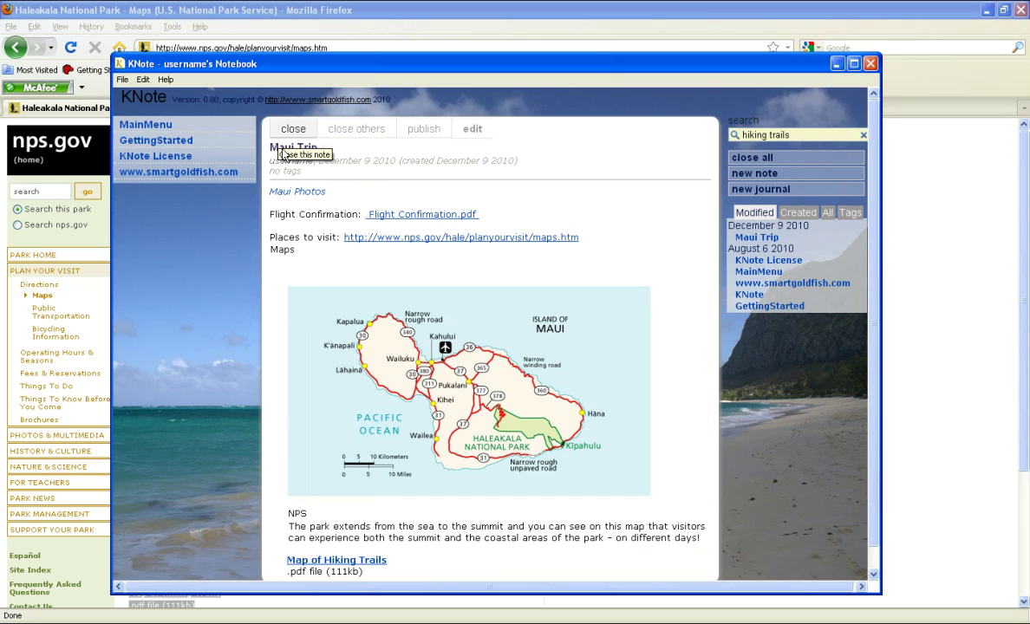
Follow the Maui Photos link to create the new note and begin editing it.
double_click(293, 192)
left_click(293, 193)
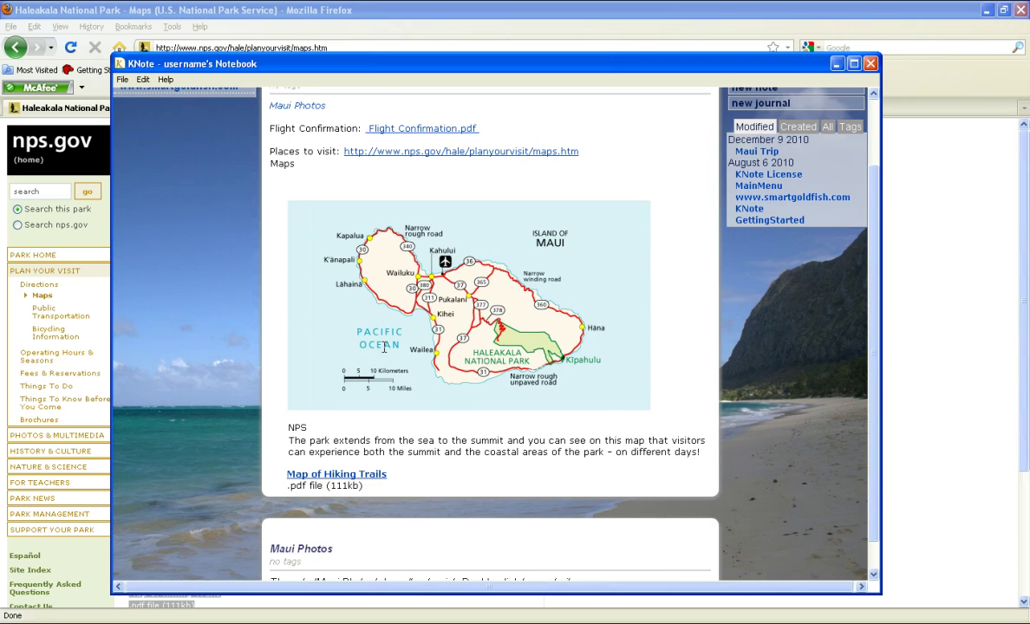
left_click(473, 530)
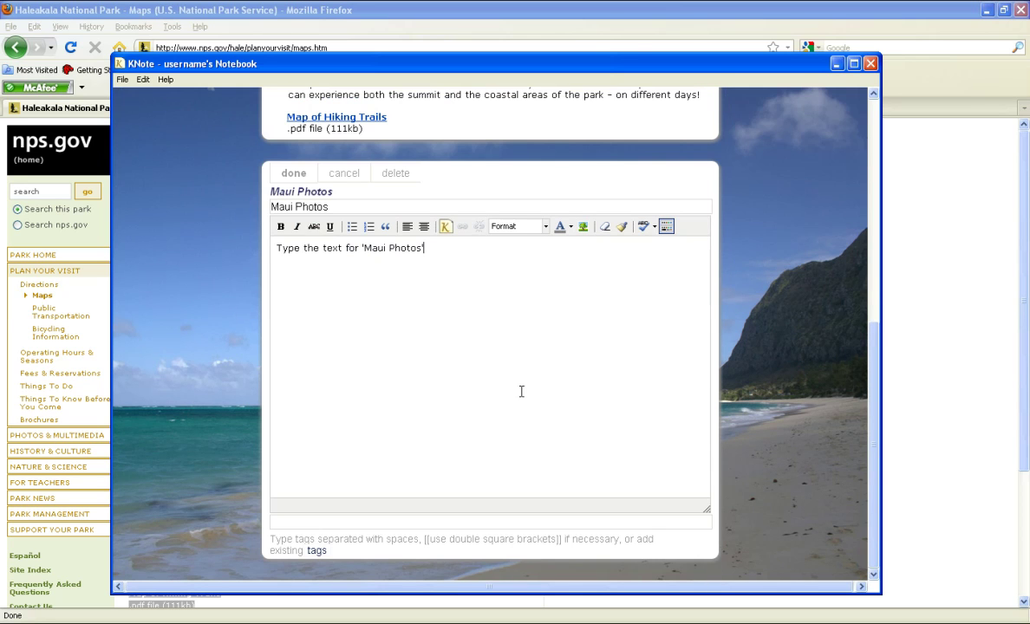
Delete the placeholder text and drop the Kaanapali Beach and RoadToHana photos into the note.
left_click_drag(426, 249, 267, 260)
key("BackSpace")
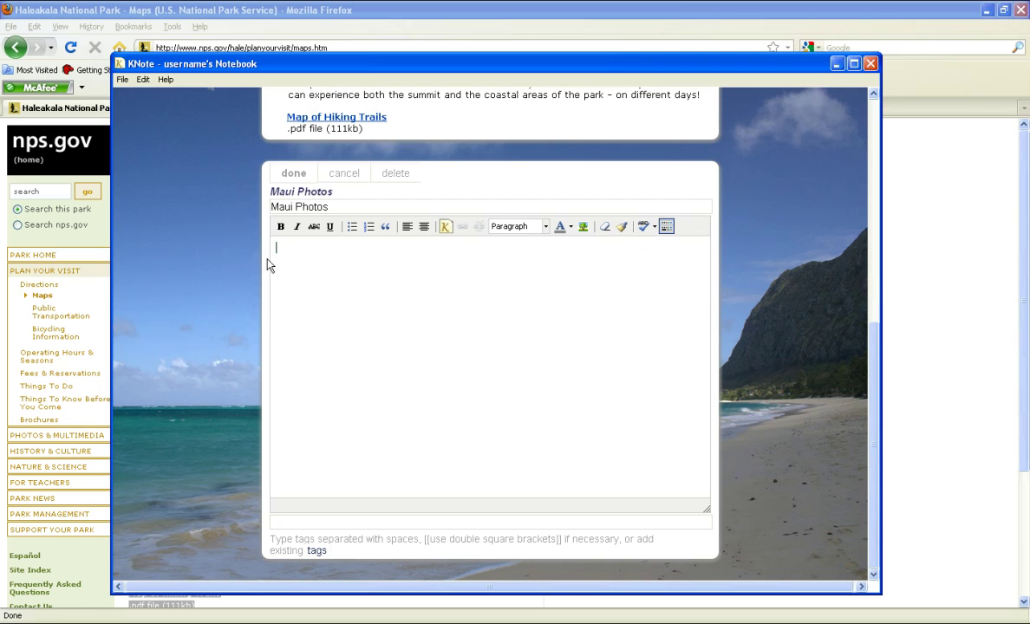
key("alt+Tab")
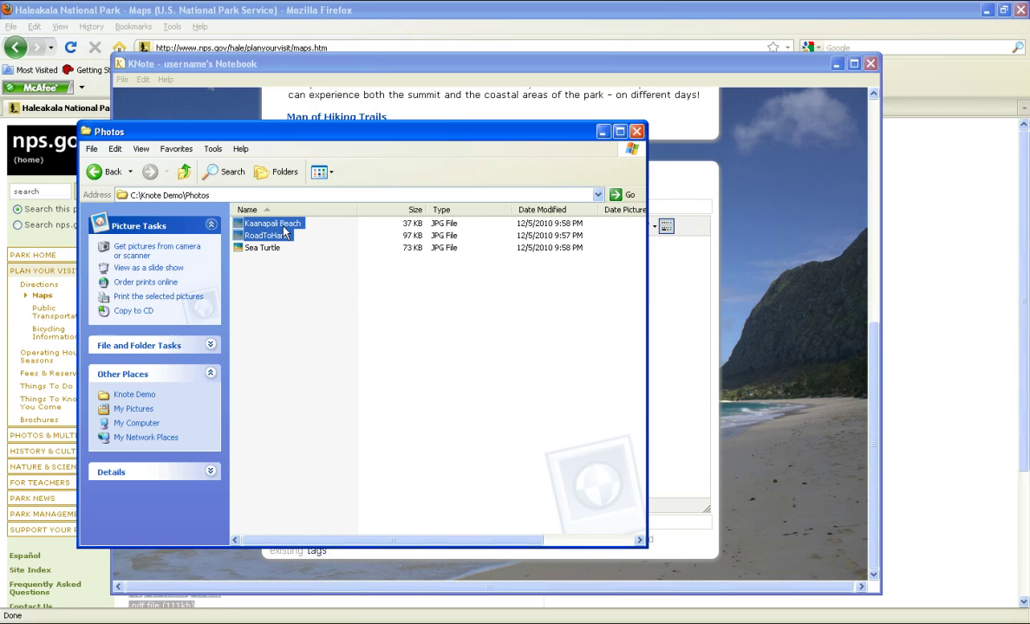
left_click_drag(284, 232, 677, 318)
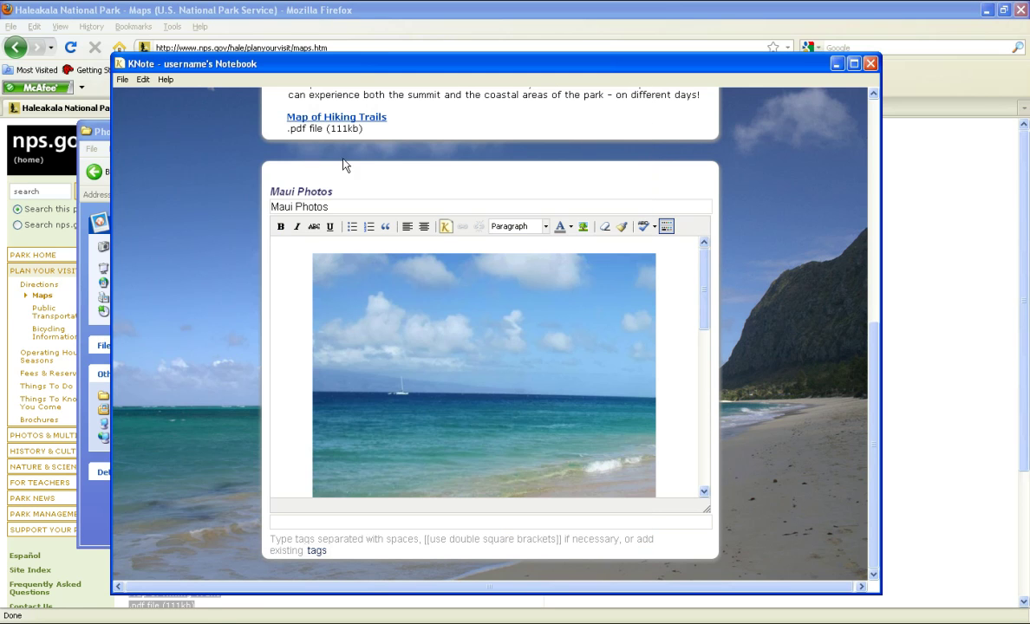
Save the Maui Photos note, view Kaanapali Beach.jpg in Picasa Photo Viewer, then close it.
left_click(294, 173)
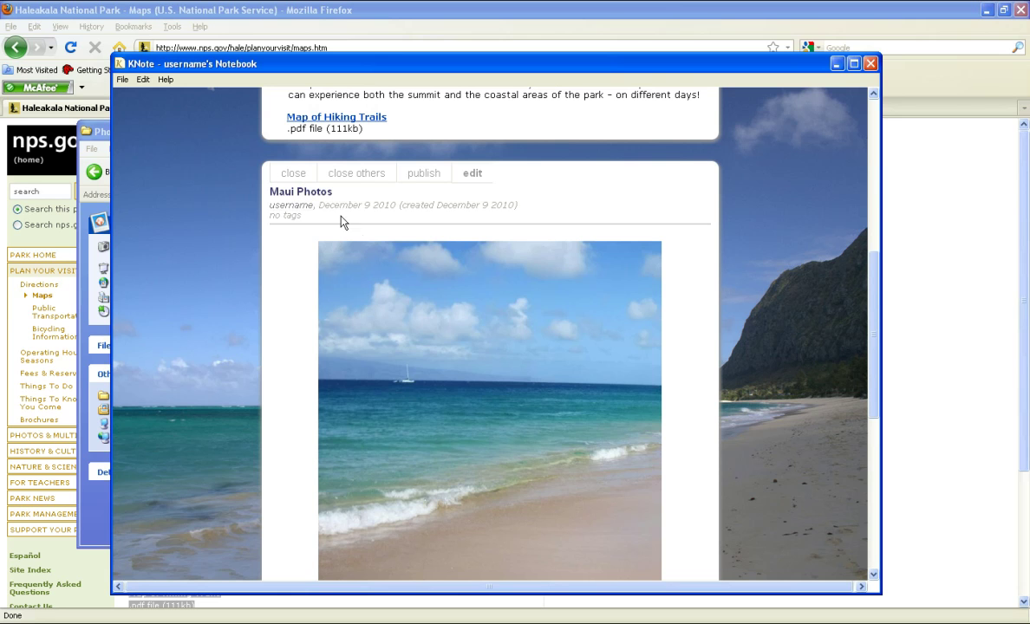
double_click(460, 316)
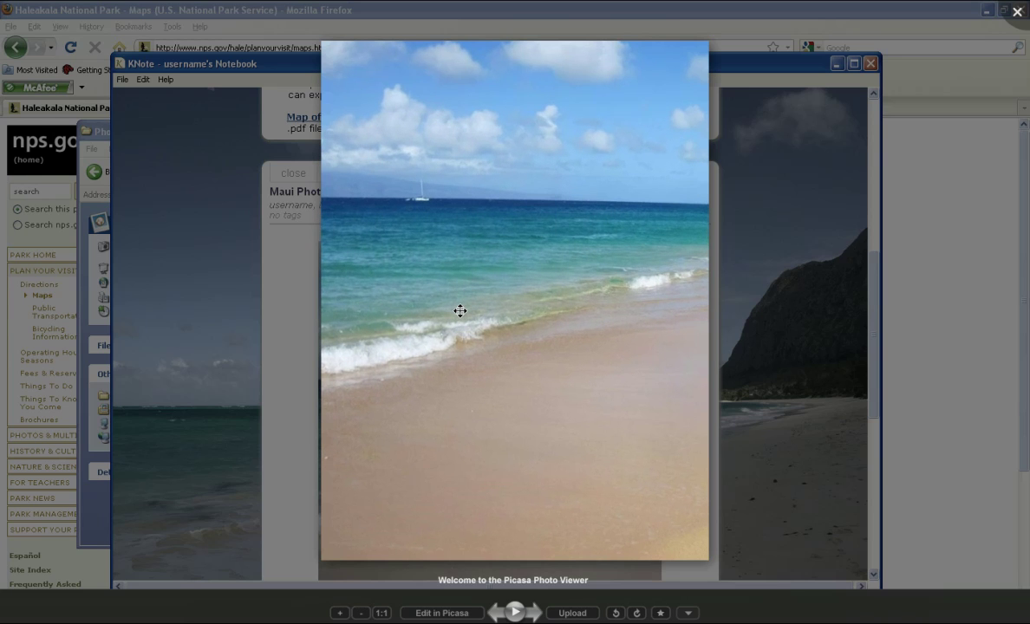
left_click(729, 234)
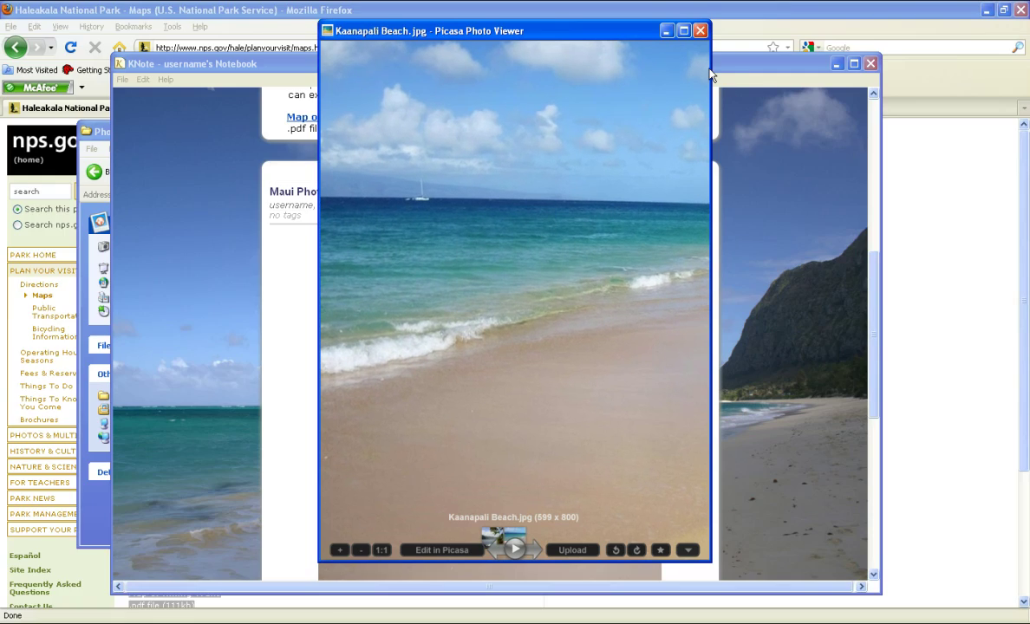
left_click(702, 32)
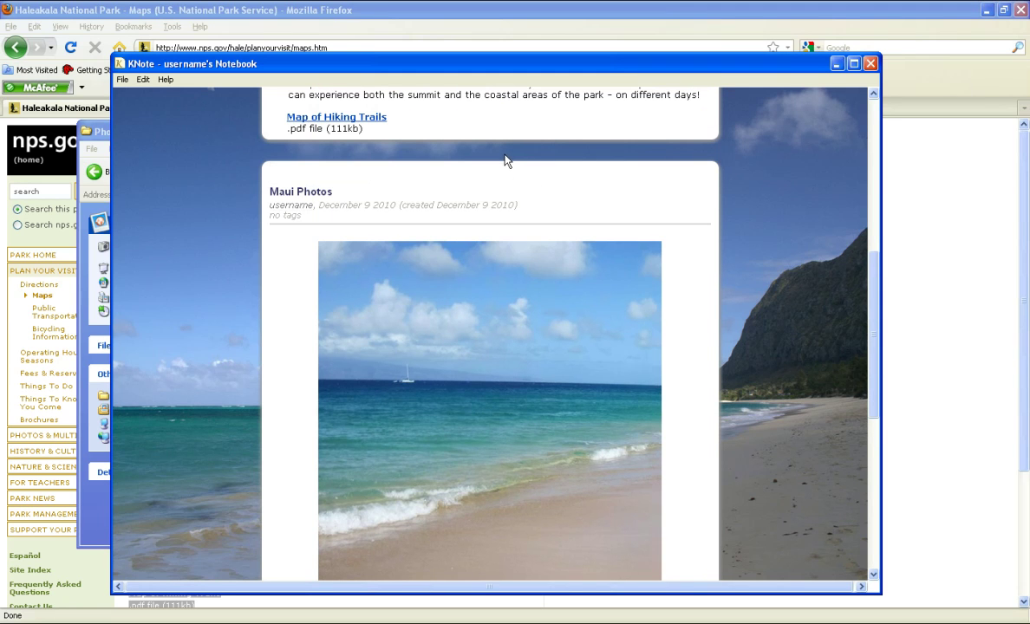
Publish the Maui Photos note online, confirming and dismissing the success message.
mouse_move(433, 165)
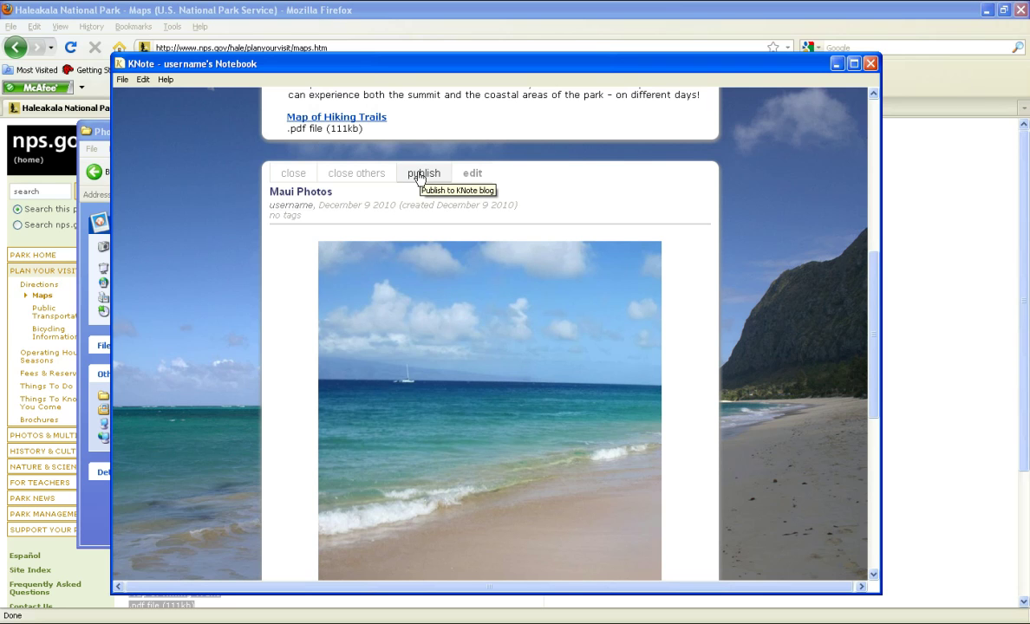
left_click(421, 173)
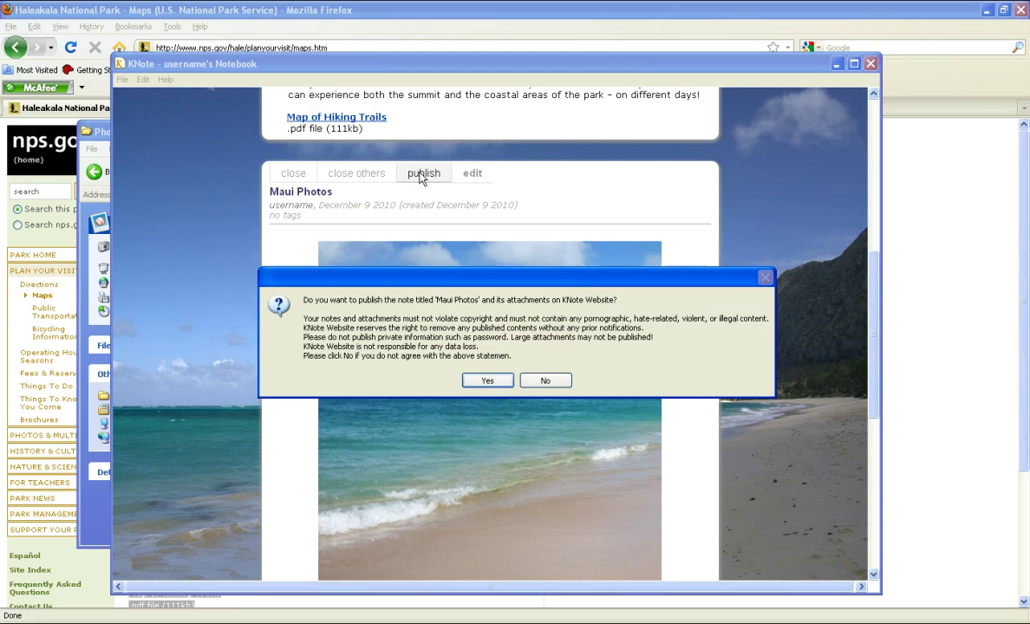
left_click(483, 381)
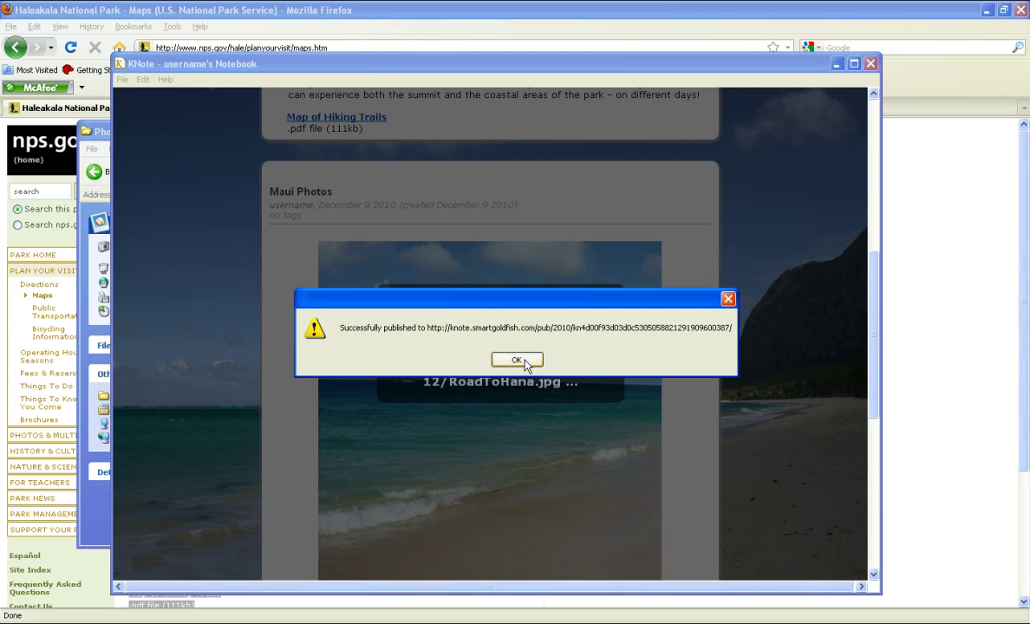
left_click(525, 361)
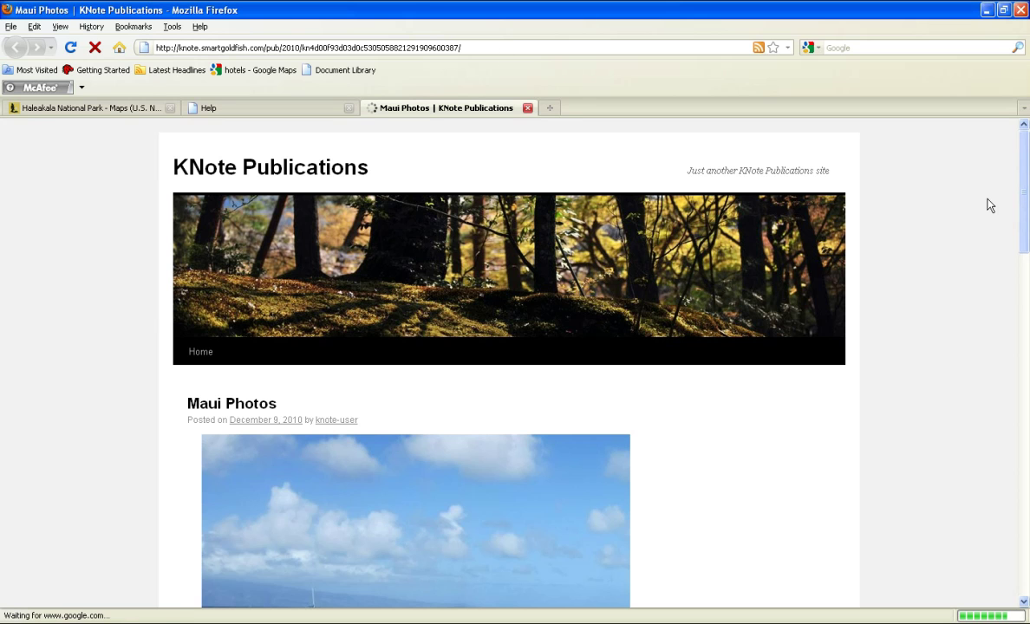
Scroll down the KNote Publications page to view the Maui Photos post and its beach photo.
scroll(1021, 189, "down", 1)
left_click_drag(1021, 189, 1005, 156)
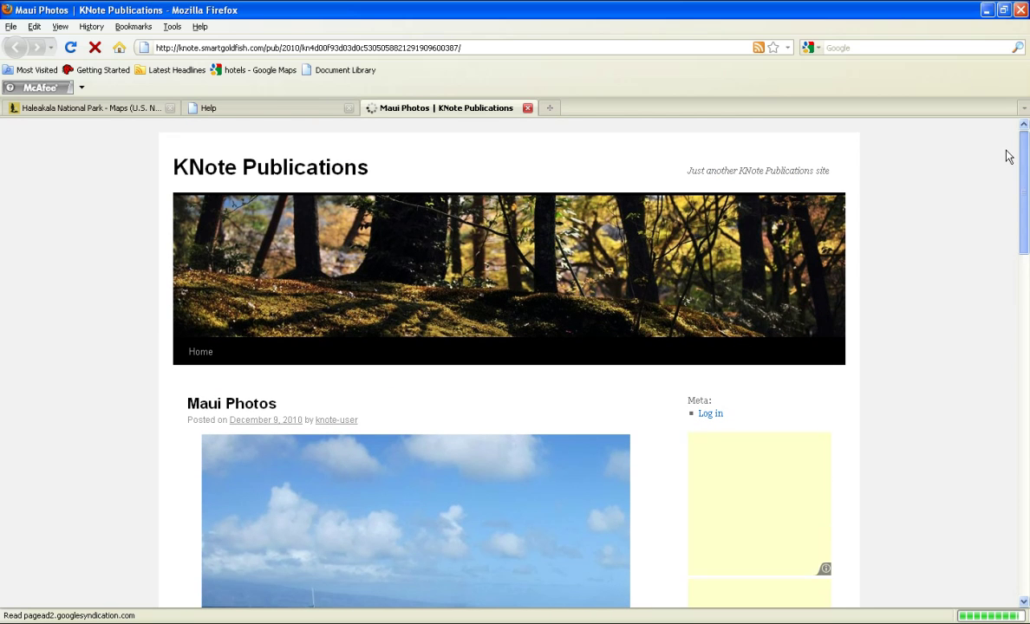